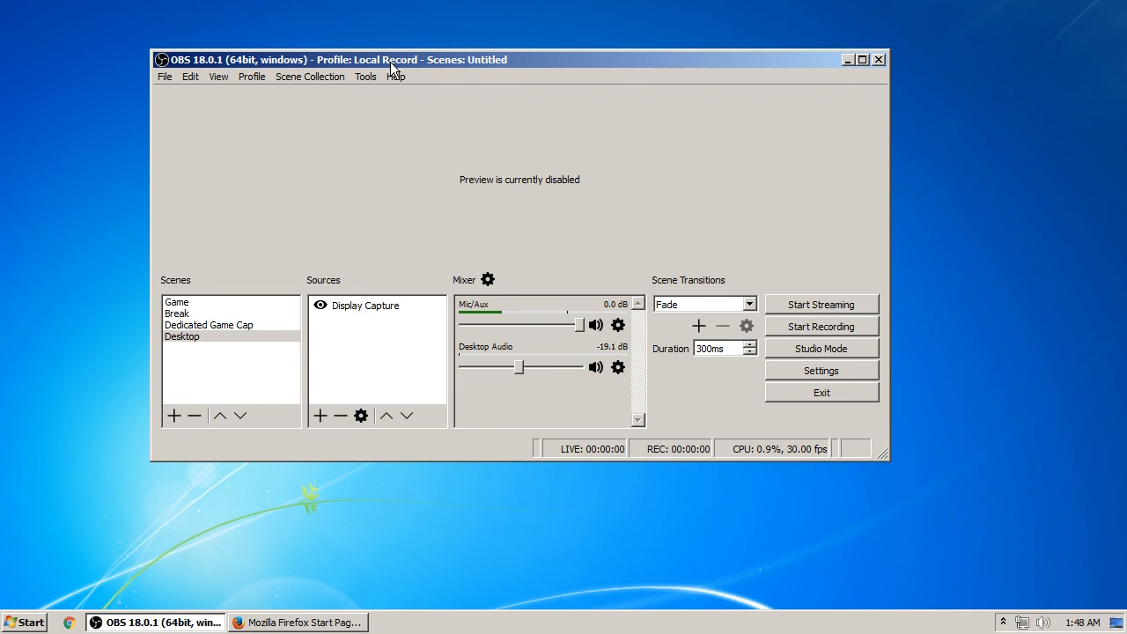
drag(391, 62, 410, 63)
click(169, 581)
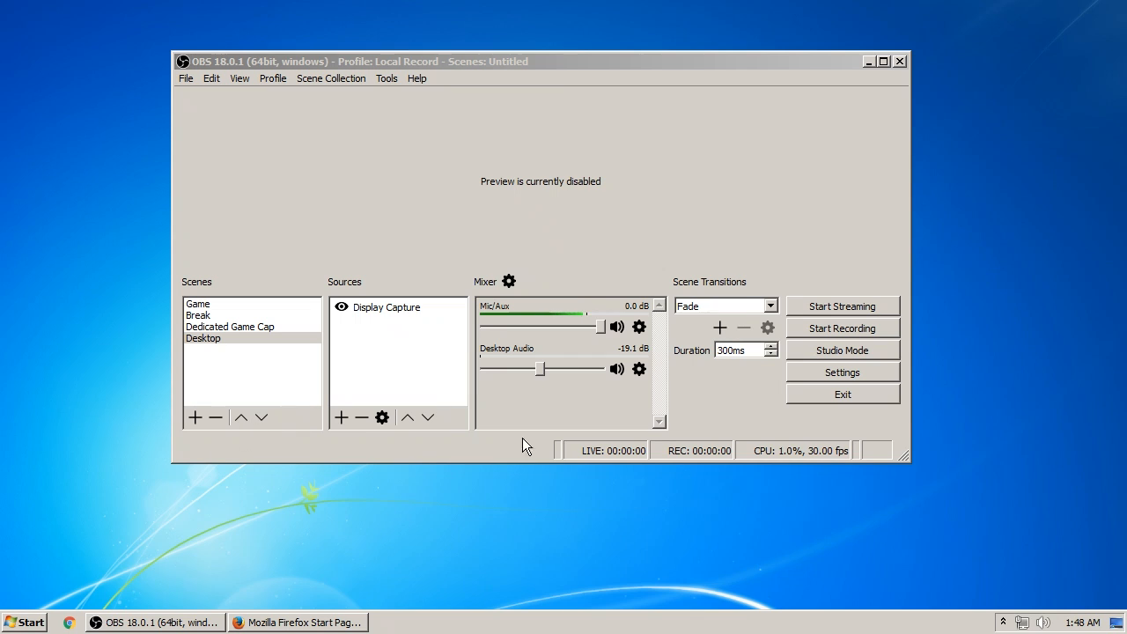
Switch to Firefox and open the ReaPlugs page at reaper.fm/reaplugs.
click(299, 622)
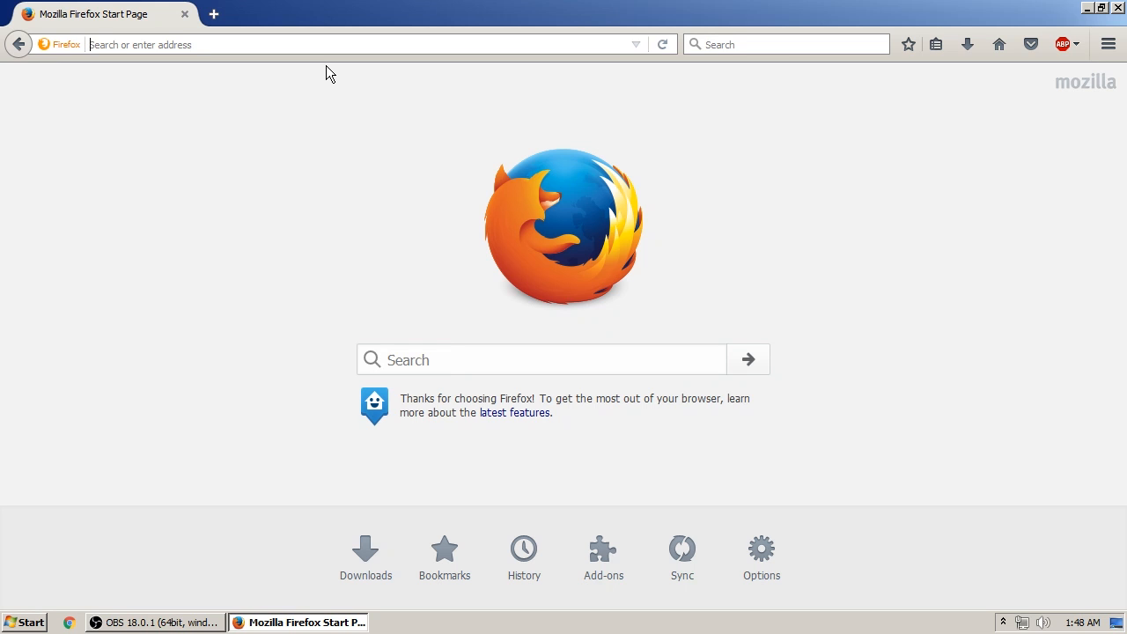
text(reaper.fm)
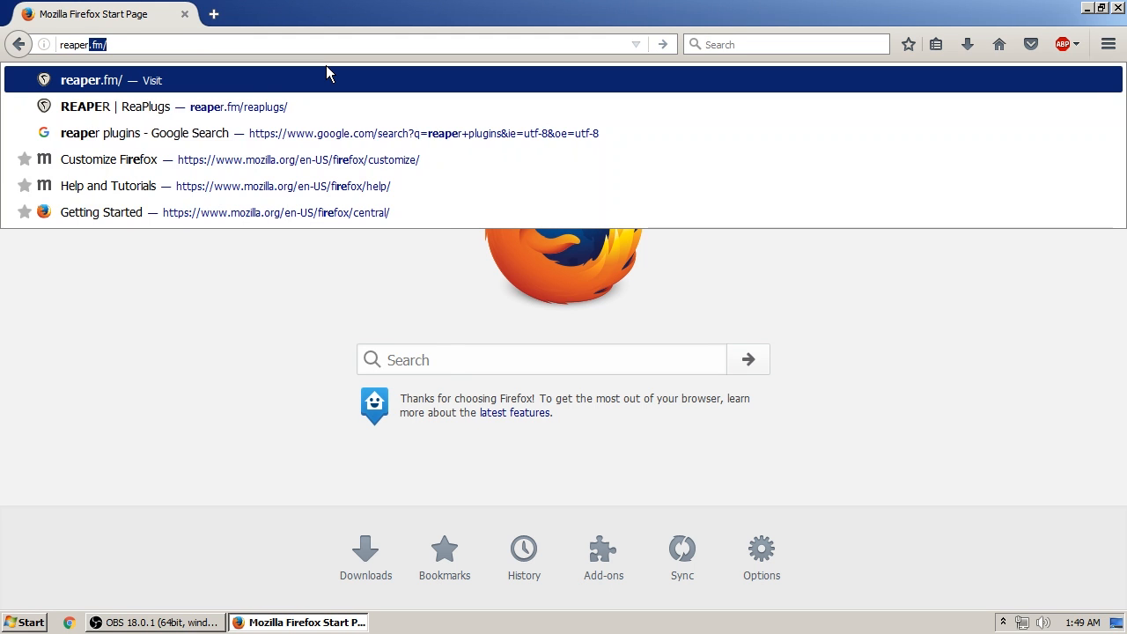
text(/reaplugs)
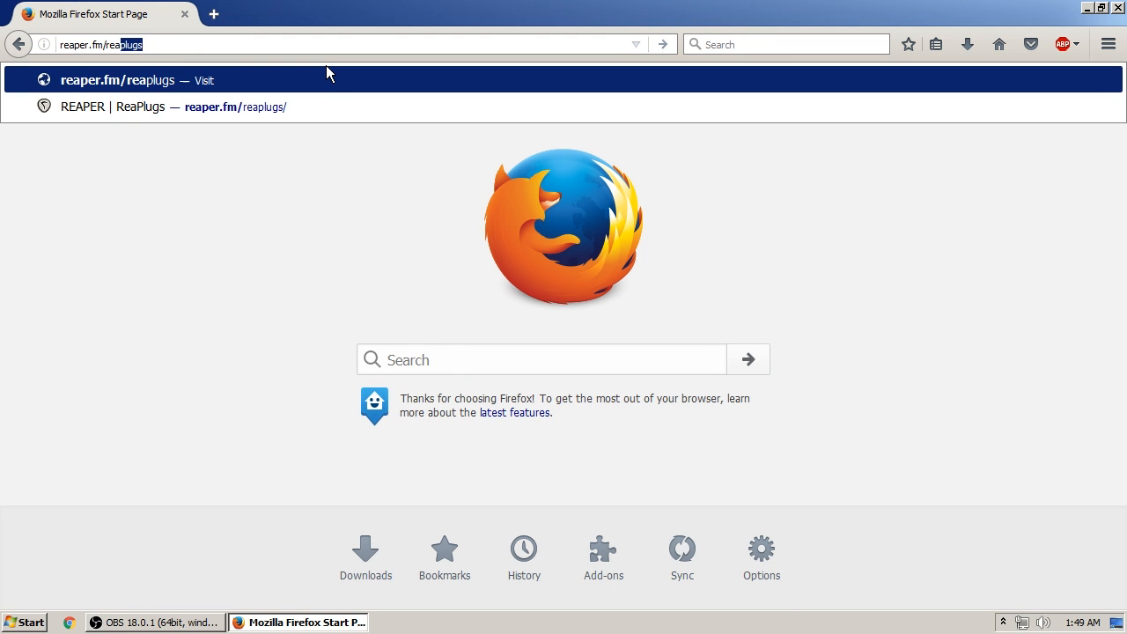
key(Return)
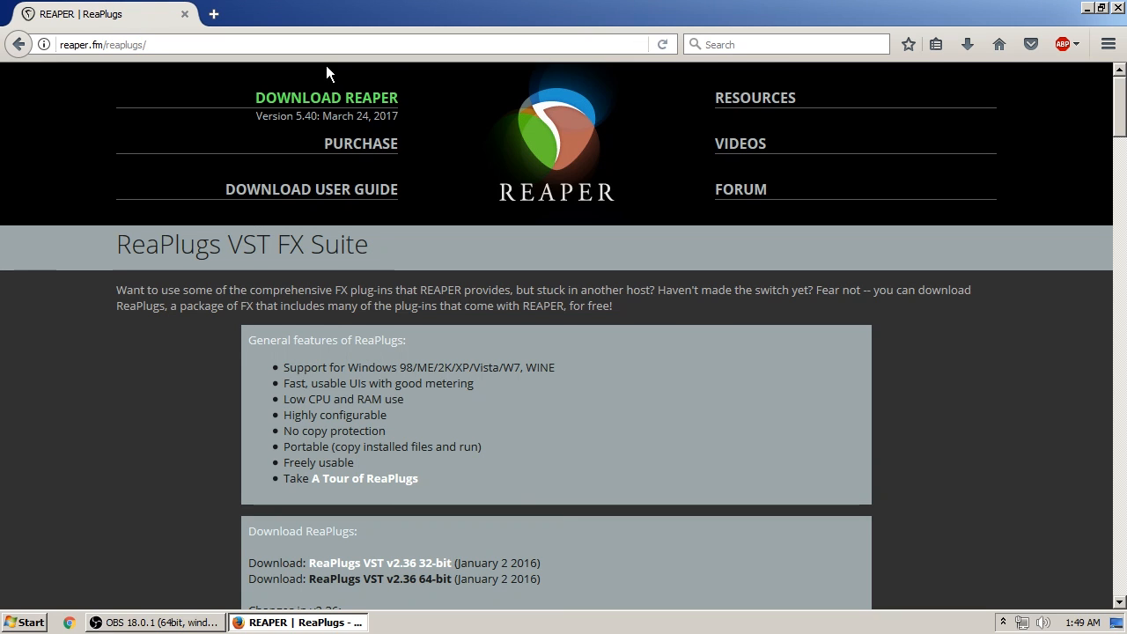
Download the 64-bit ReaPlugs VST v2.36 installer and launch it.
scroll(497, 479, down, 1)
scroll(497, 479, down, 4)
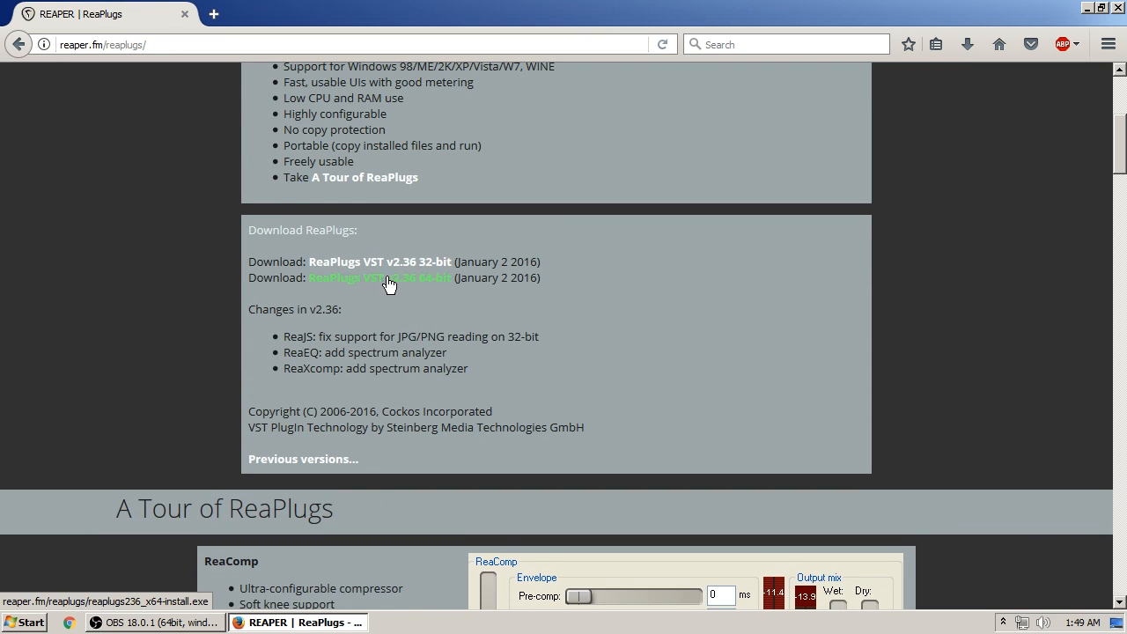
click(419, 281)
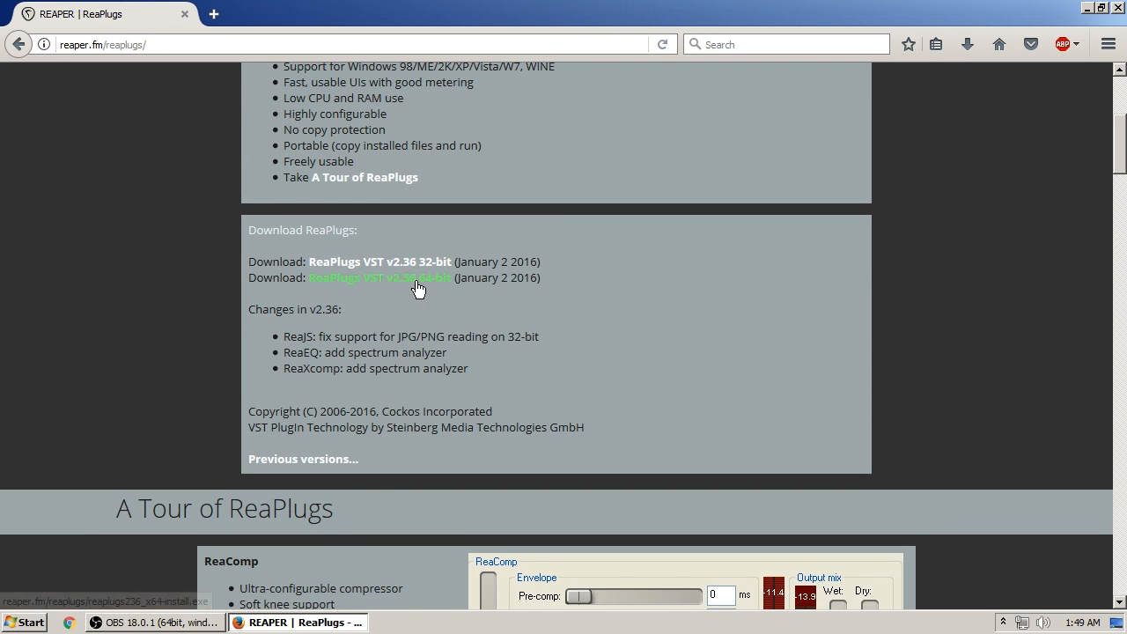
click(894, 448)
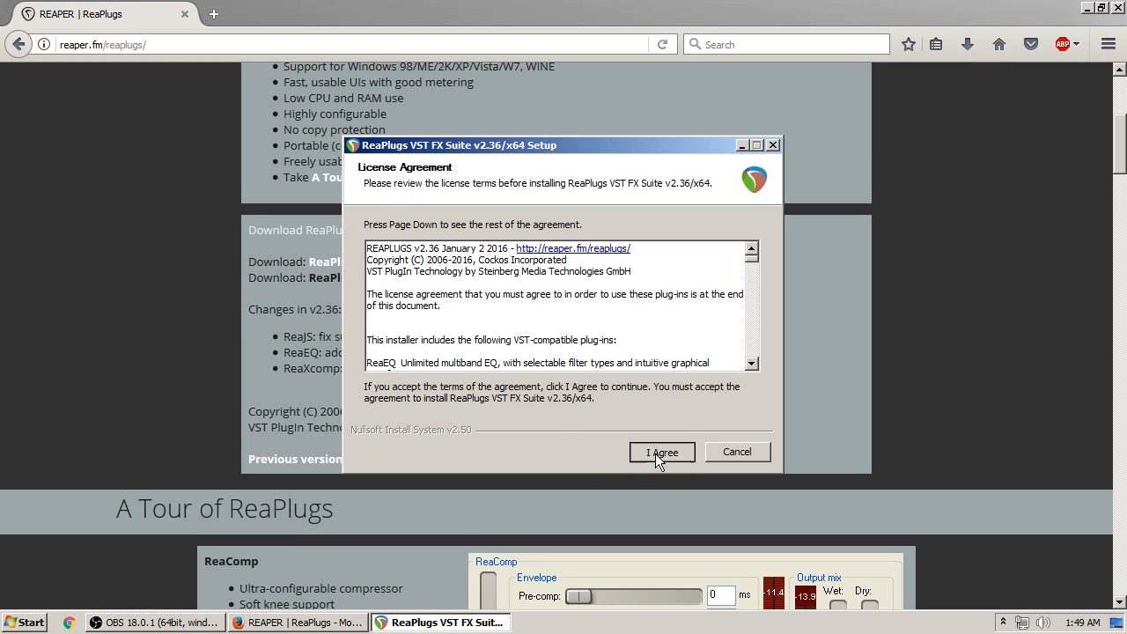
Accept the ReaPlugs license agreement and keep the Normal install type with its selected components.
click(655, 453)
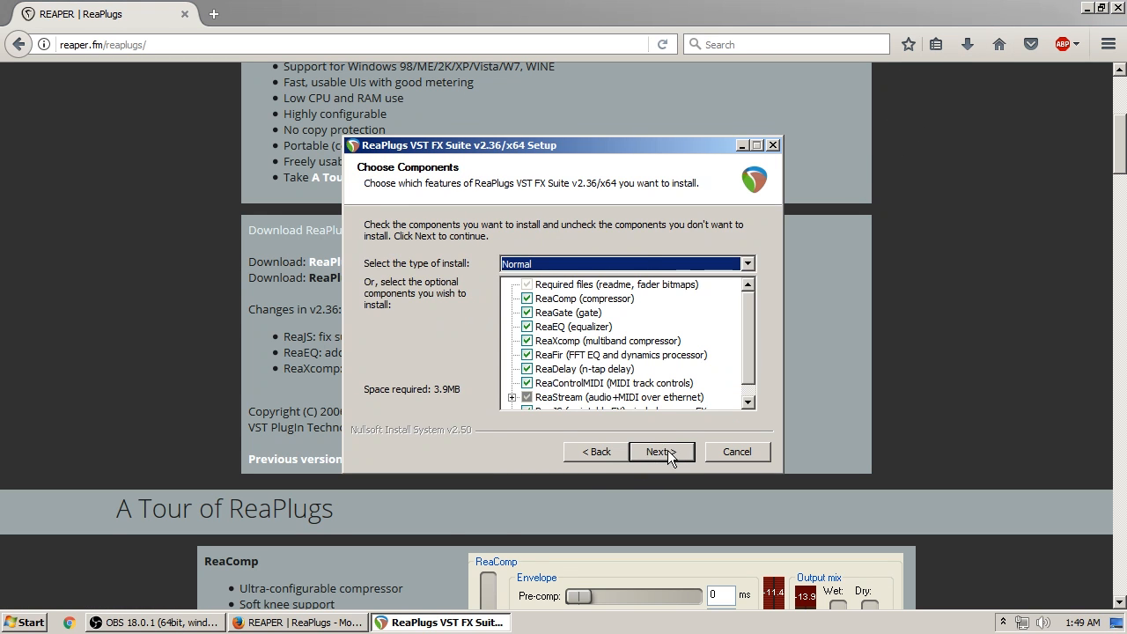
drag(591, 149, 678, 97)
click(1089, 8)
scroll(849, 280, down, 1)
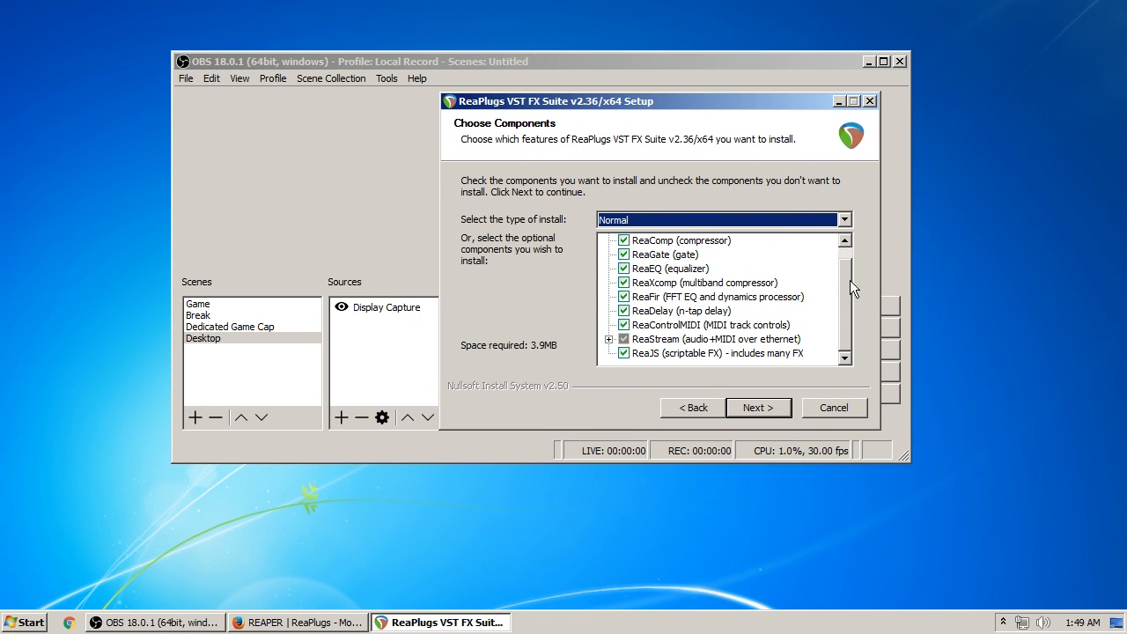
click(754, 416)
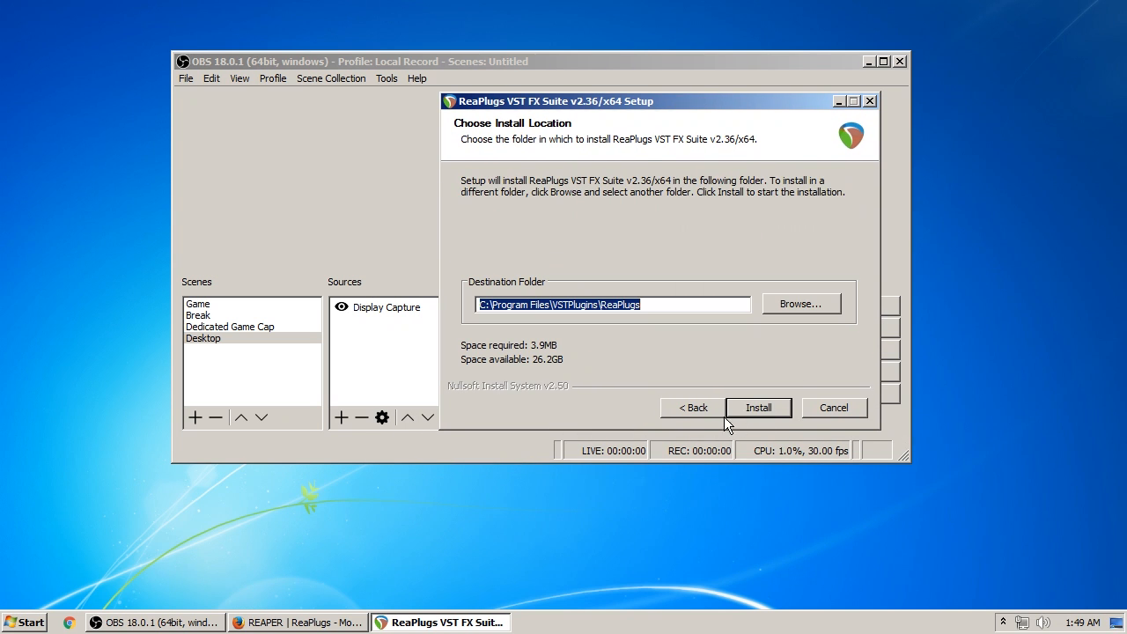
Install ReaPlugs into the destination folder C:\Program Files\VSTPlugins\ReaPlugs and finish the setup.
click(581, 308)
drag(666, 306, 380, 290)
drag(674, 308, 367, 258)
drag(583, 101, 766, 124)
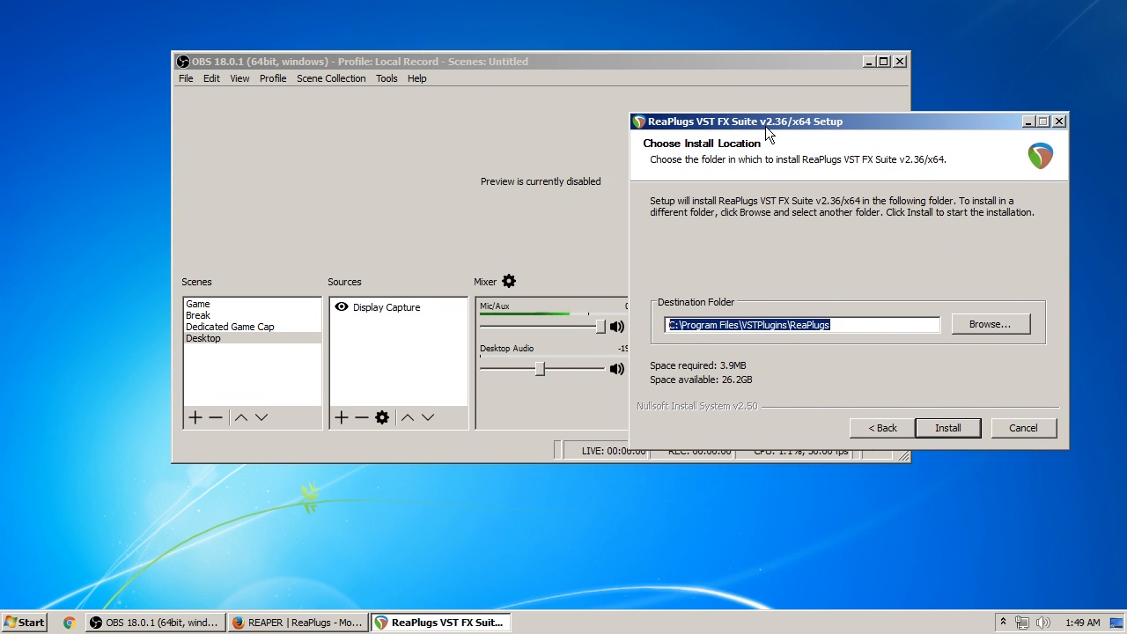
drag(685, 59, 575, 54)
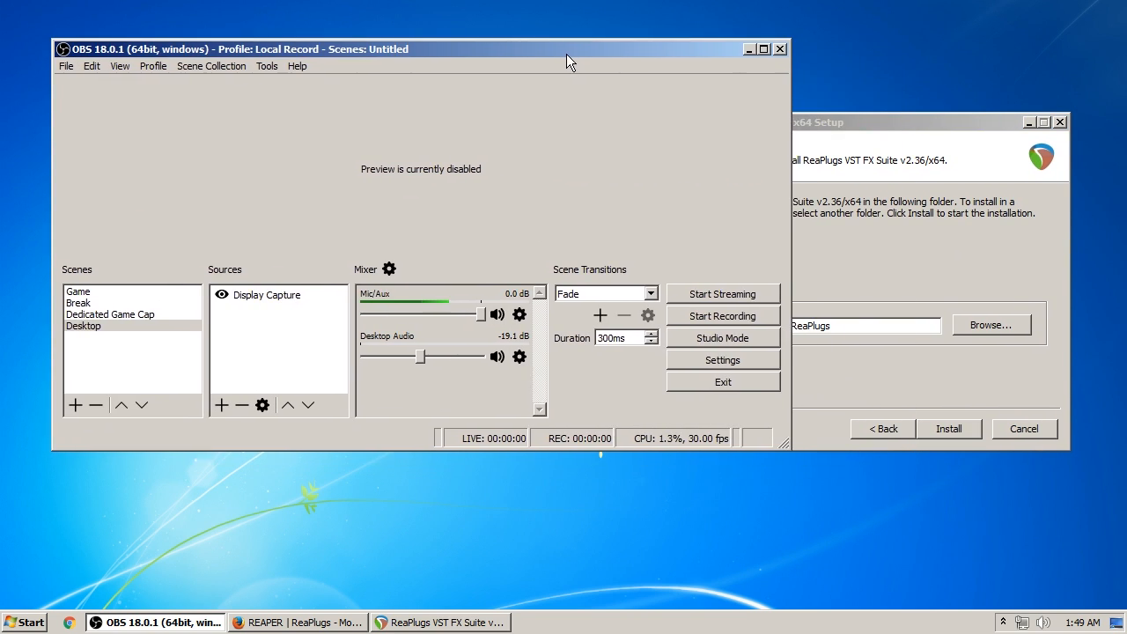
mouse_move(458, 49)
mouse_down()
mouse_move(472, 61)
mouse_move(459, 62)
mouse_up()
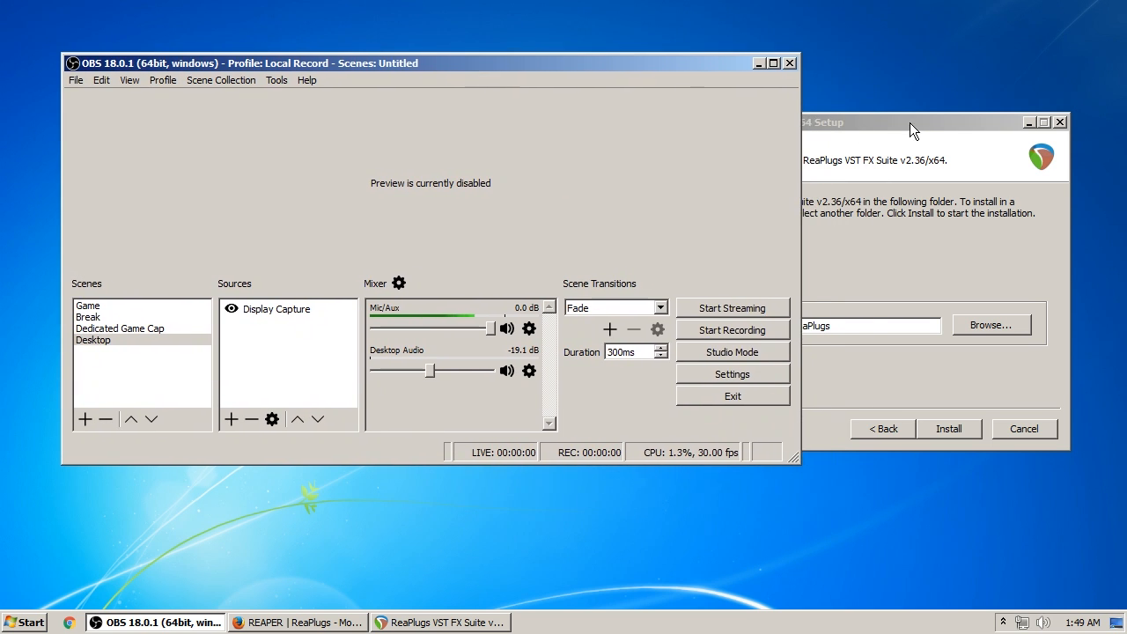
drag(909, 123, 917, 122)
click(751, 325)
double_click(751, 325)
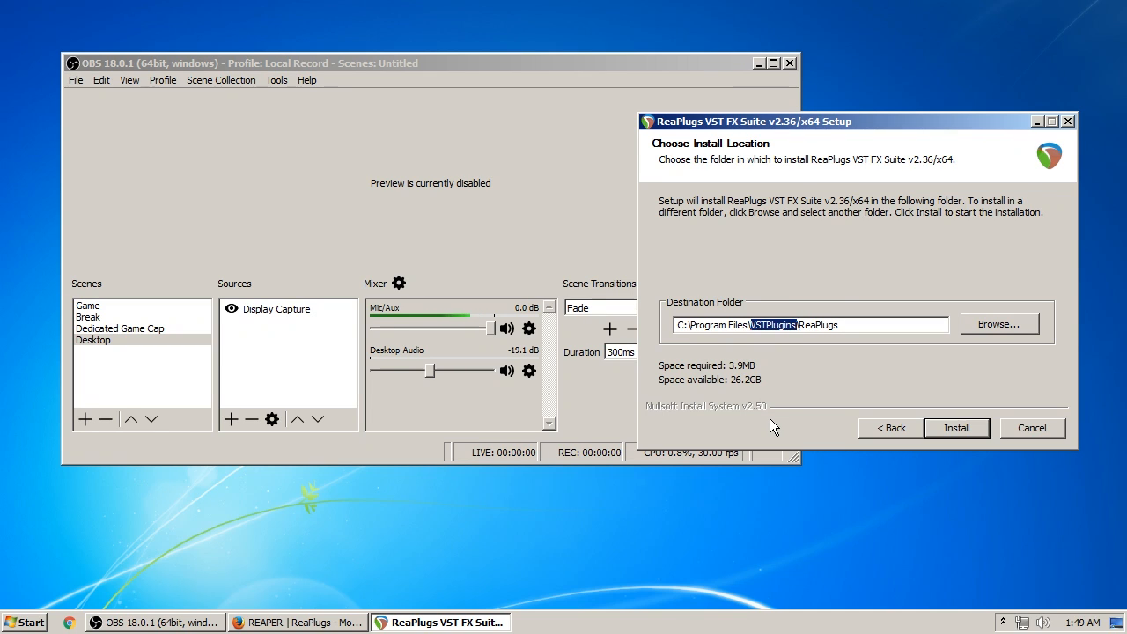
click(962, 425)
click(683, 392)
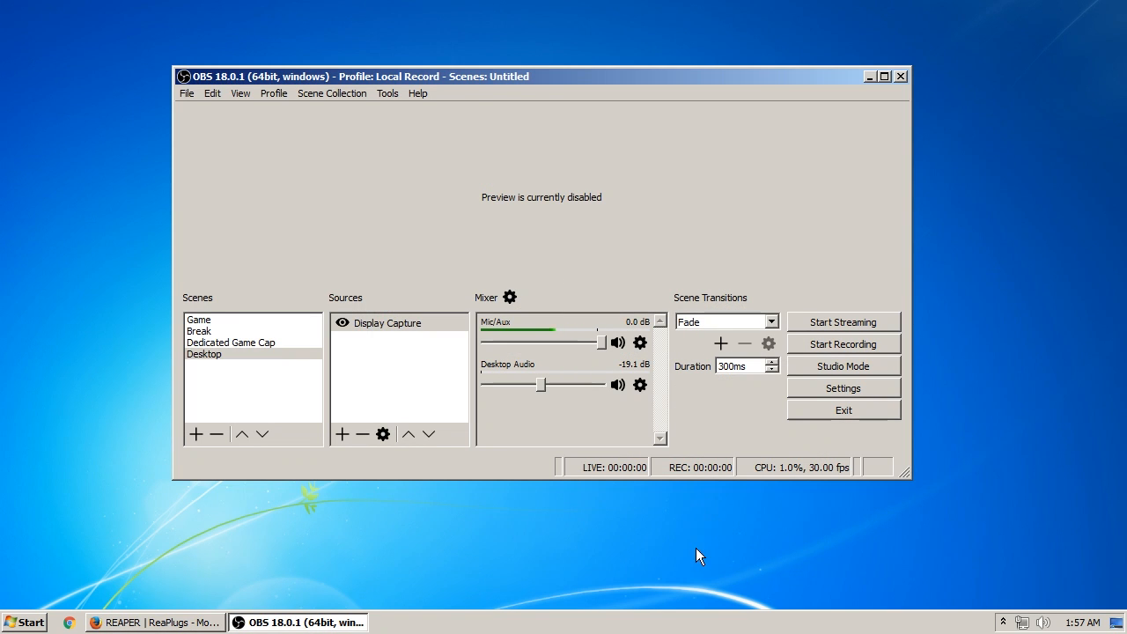
Open the filters of the Mic/Aux source in OBS and add a VST 2.x Plug-in filter named EQ.
click(640, 343)
click(669, 354)
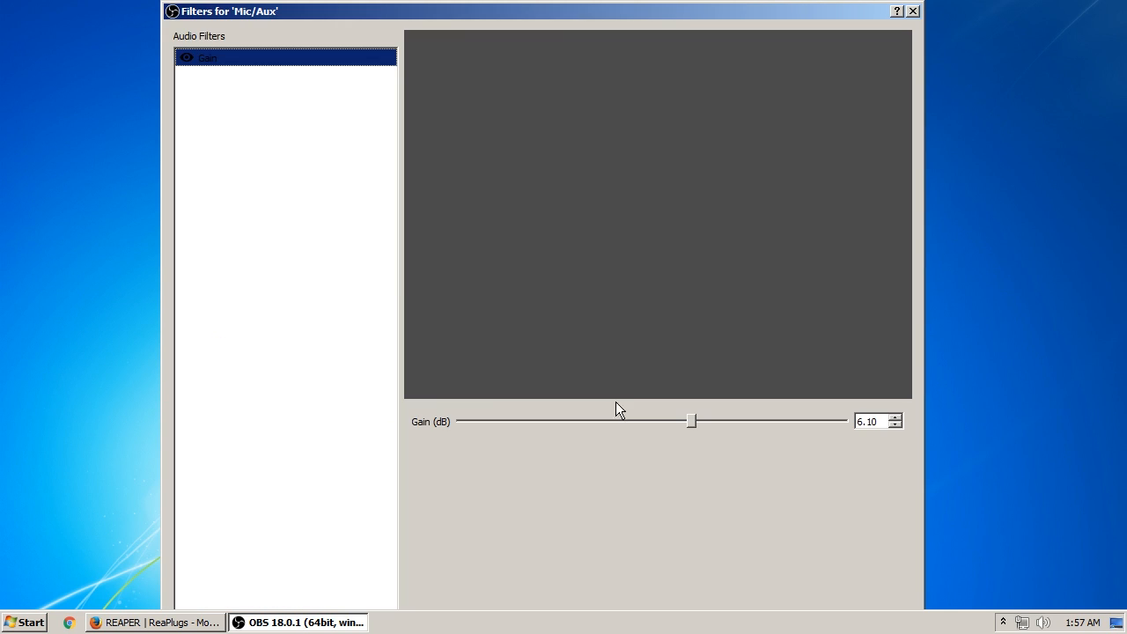
drag(378, 5, 514, 36)
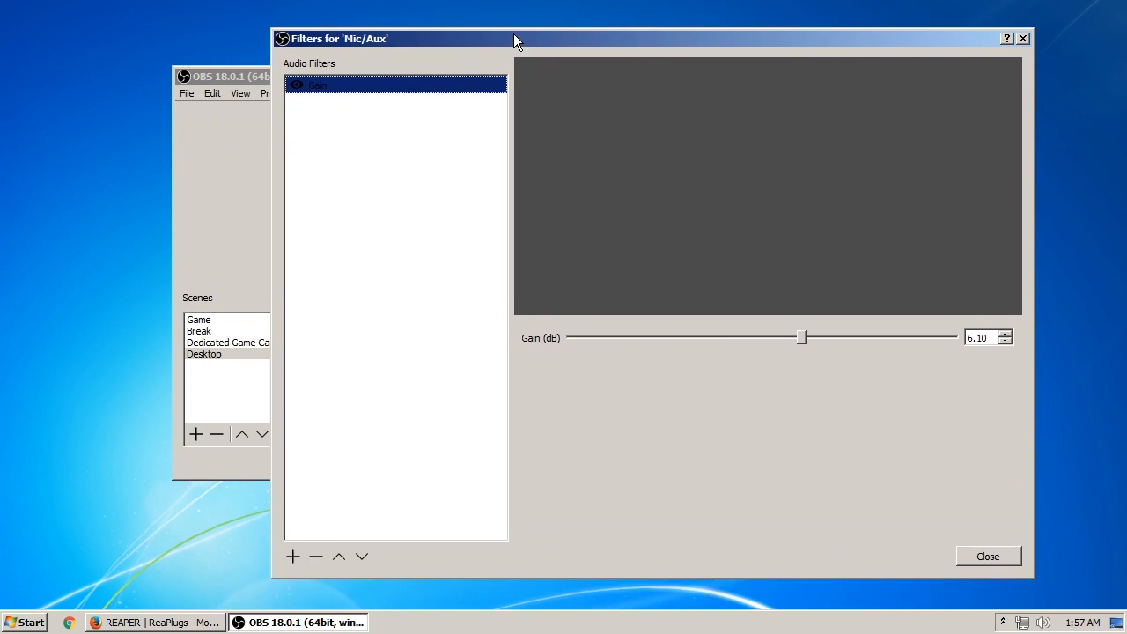
click(292, 557)
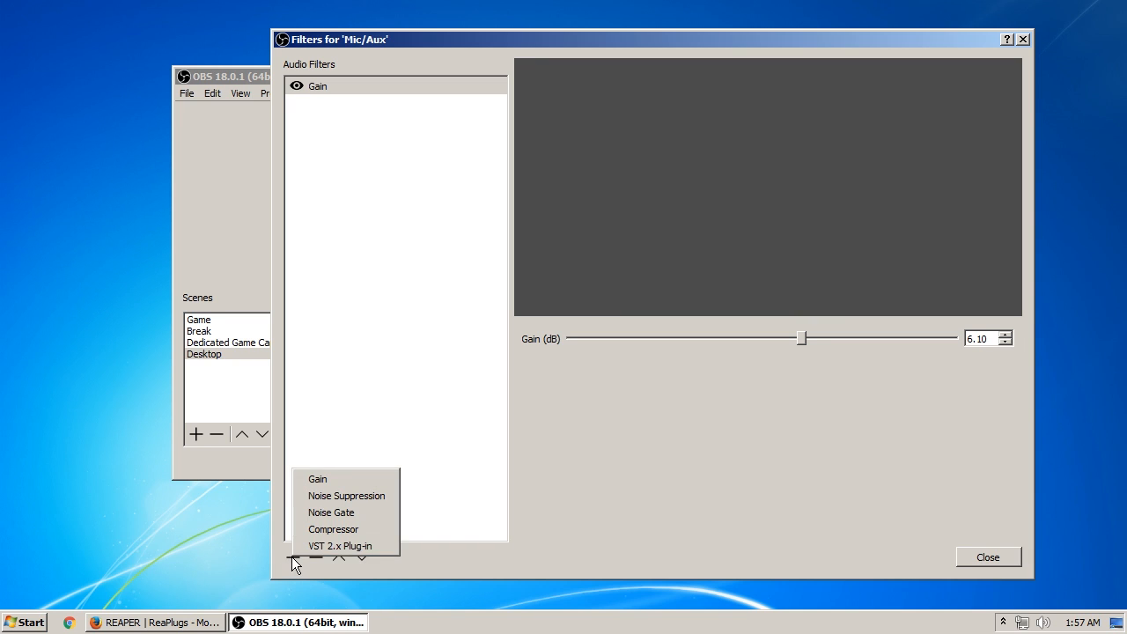
click(344, 546)
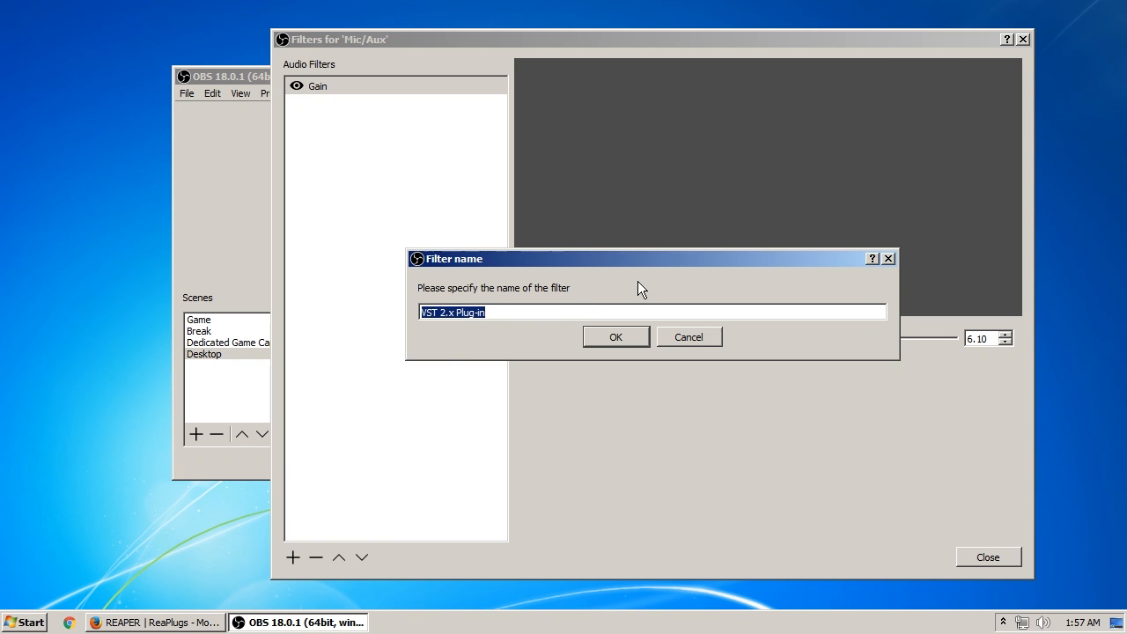
text(EQ)
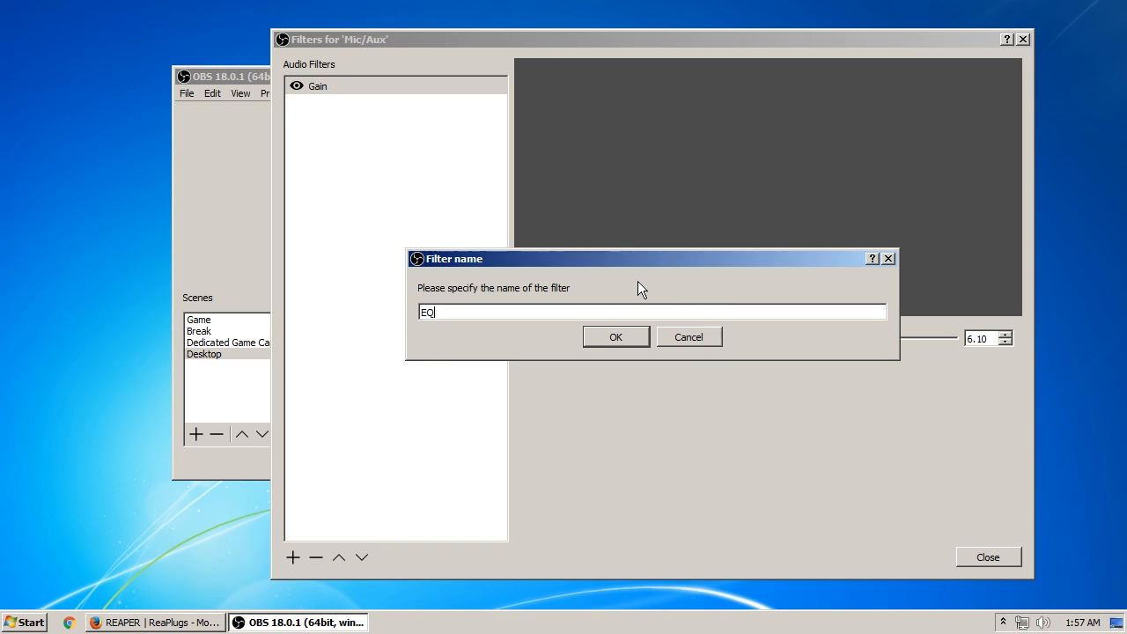
key(Return)
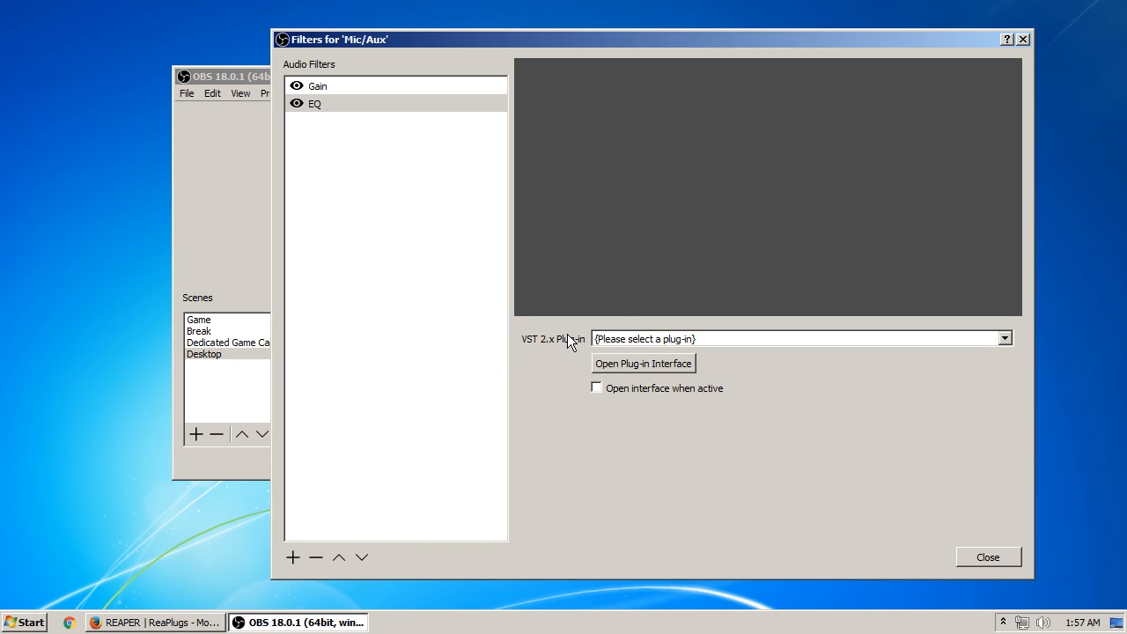
View the available VST plug-ins for the EQ filter, and add a Compressor filter to Mic/Aux.
click(684, 342)
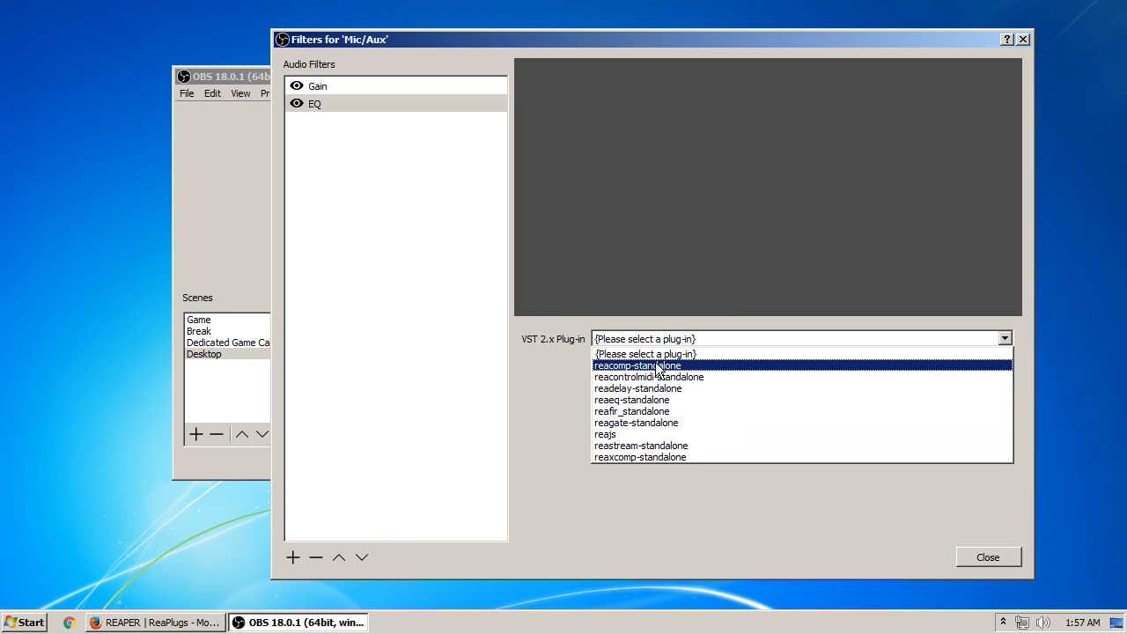
click(387, 192)
click(293, 556)
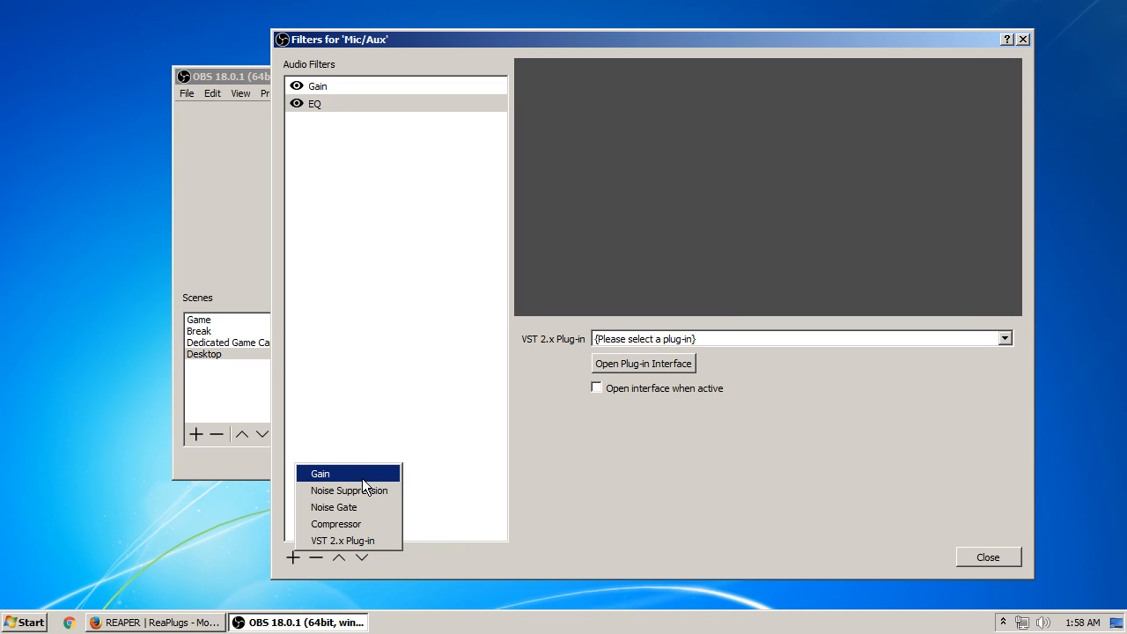
click(370, 525)
click(631, 339)
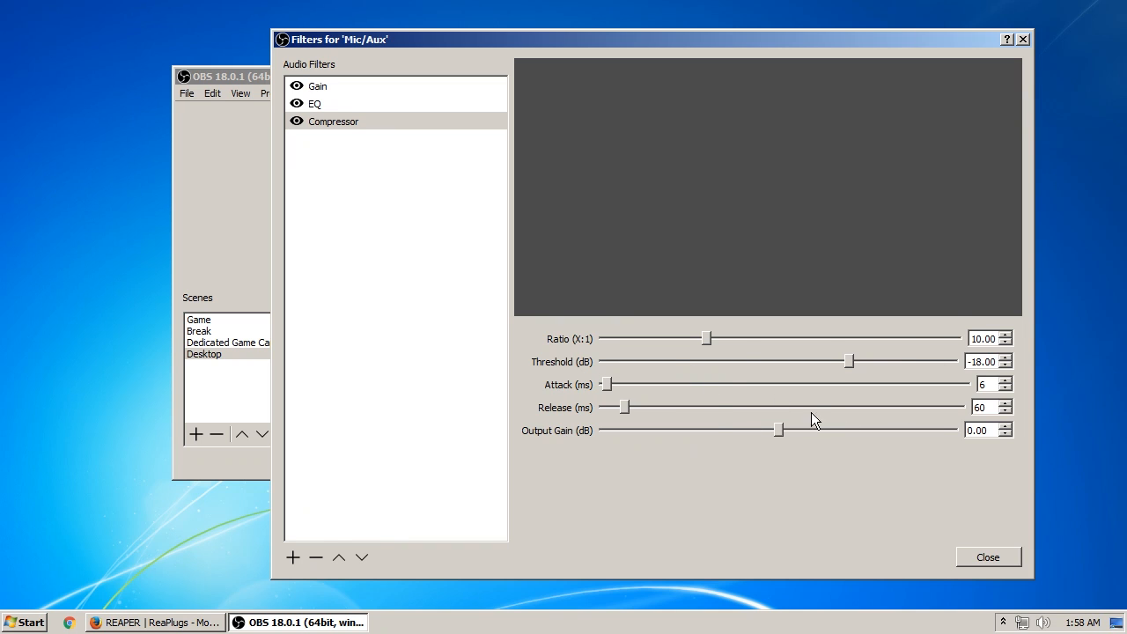
Remove the Compressor filter from the Mic/Aux audio filters.
click(344, 126)
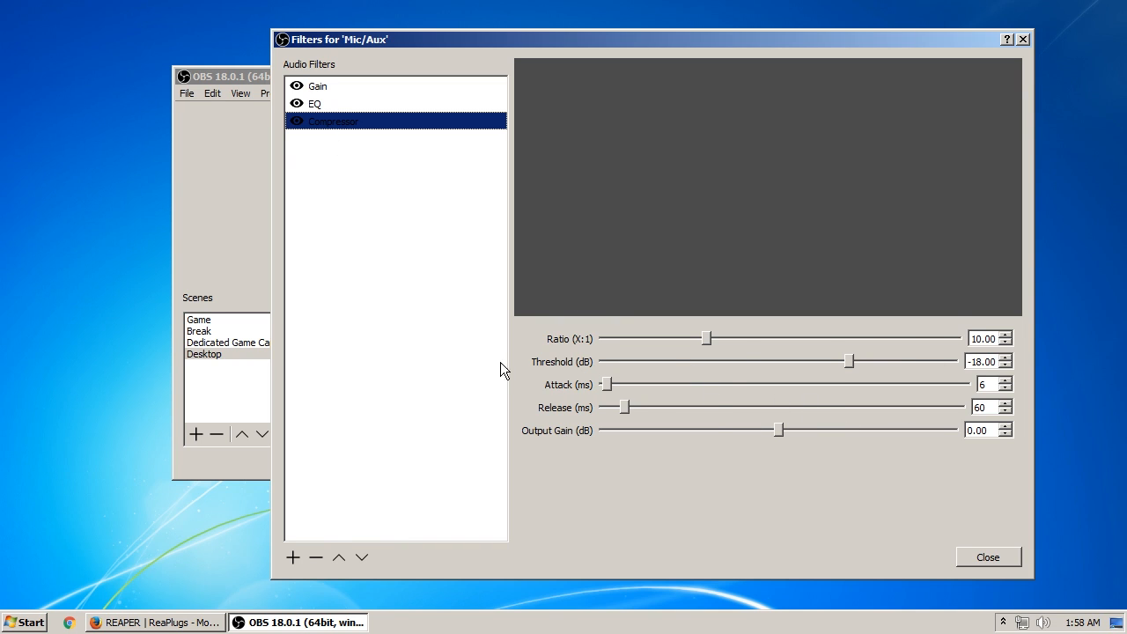
click(315, 557)
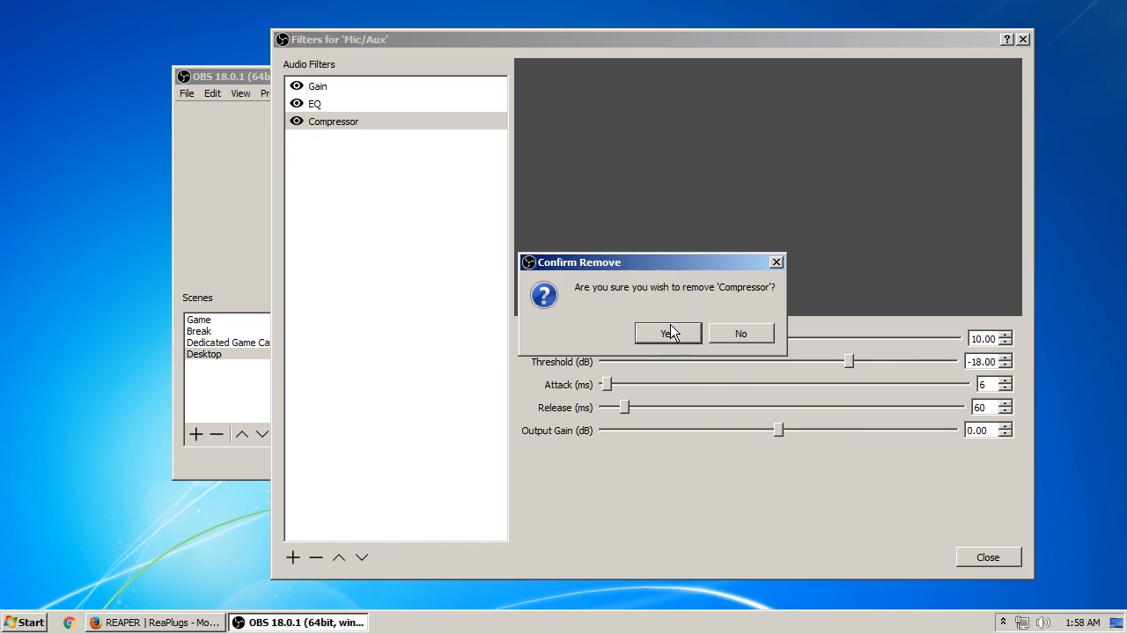
click(669, 333)
Assign the reaeq-standalone plug-in to the EQ filter and open its plug-in interface.
click(321, 103)
click(671, 339)
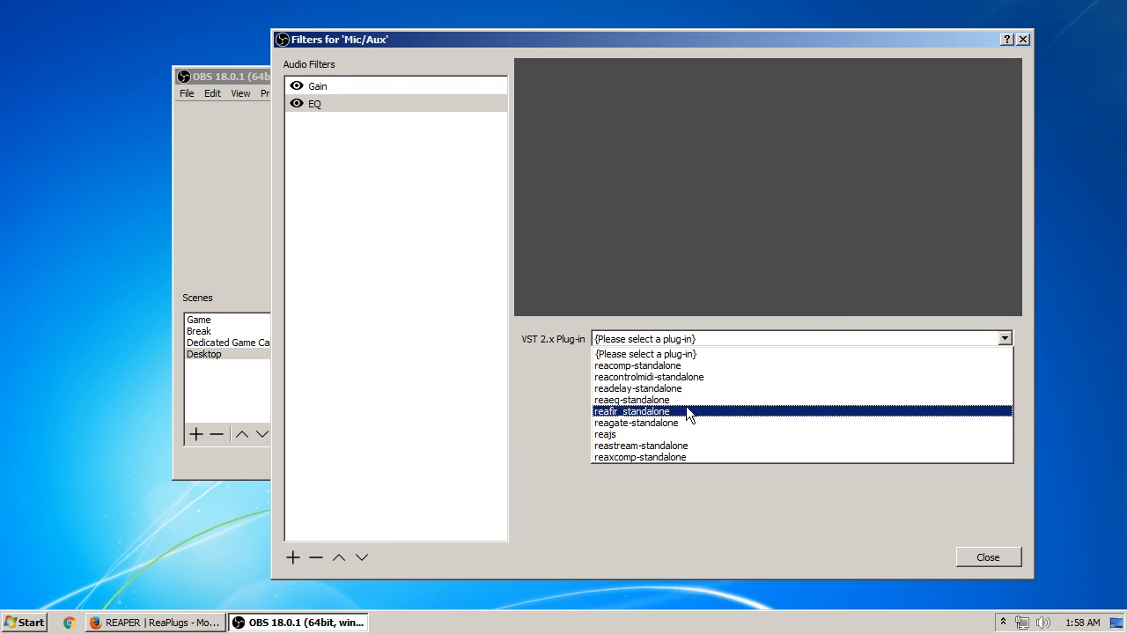
click(632, 400)
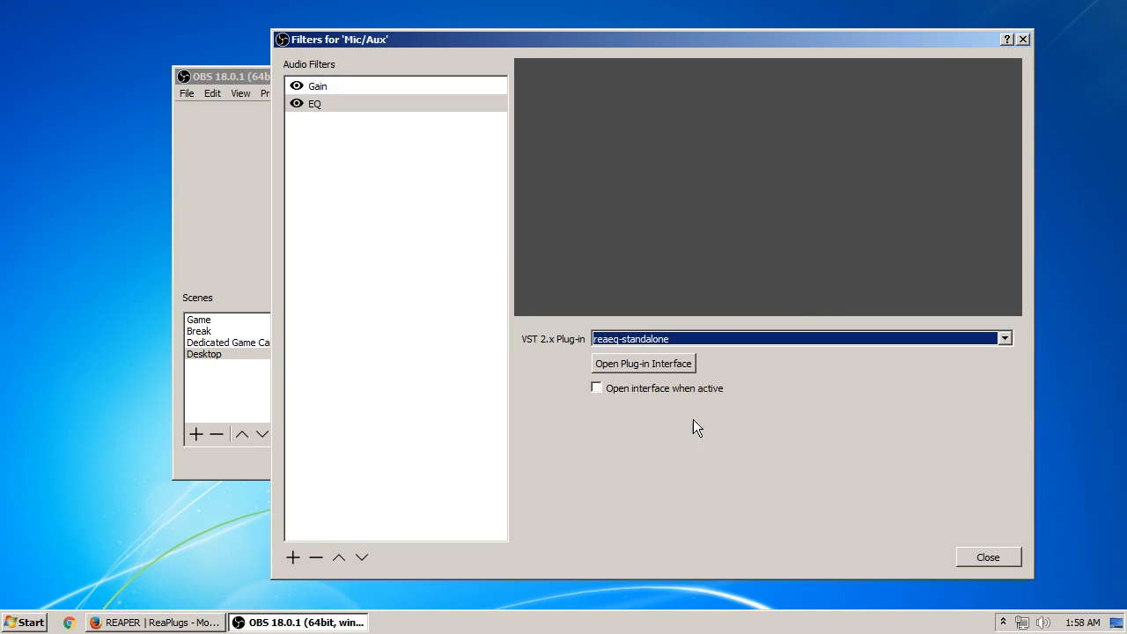
click(645, 364)
drag(449, 79, 608, 153)
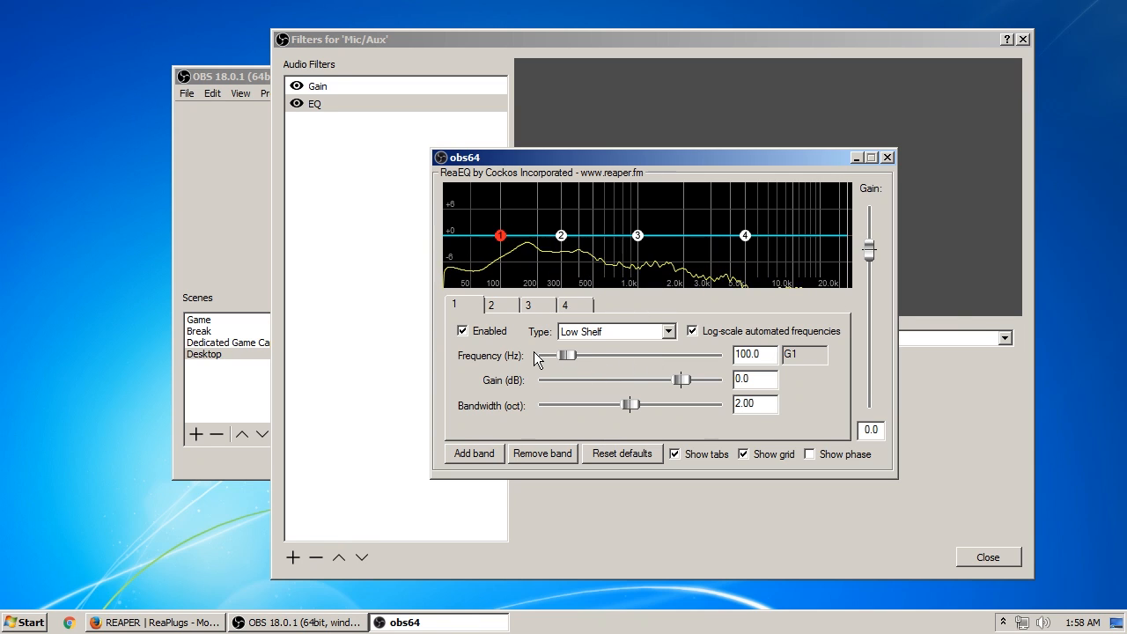
Change ReaEQ band 1 to a High Pass filter with a frequency of 120 Hz.
click(599, 340)
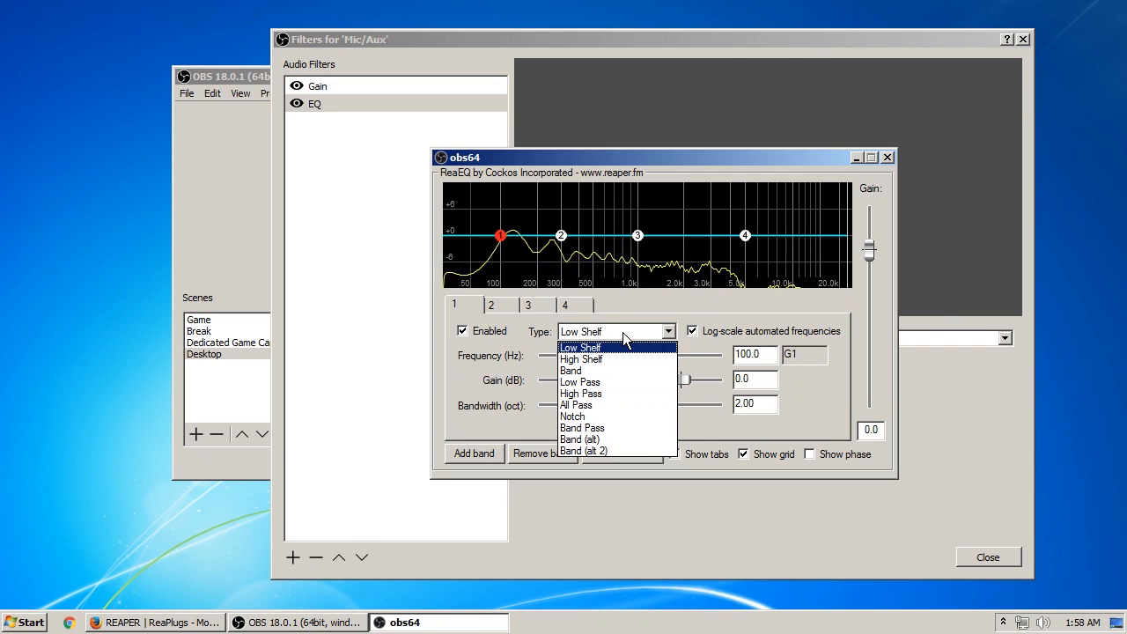
click(621, 394)
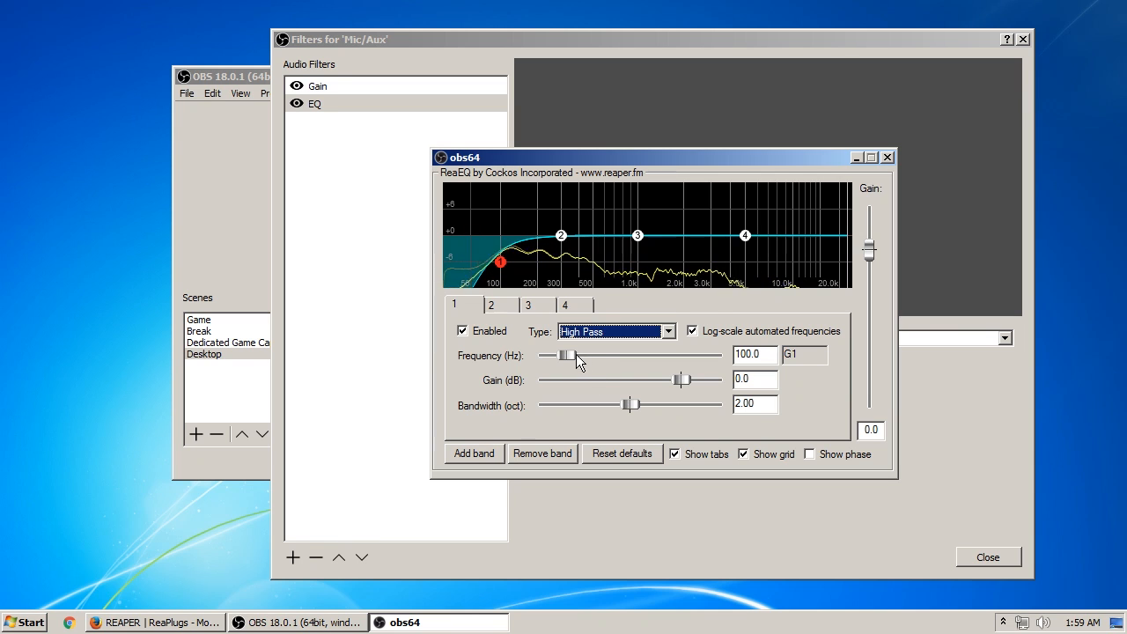
drag(568, 361, 571, 353)
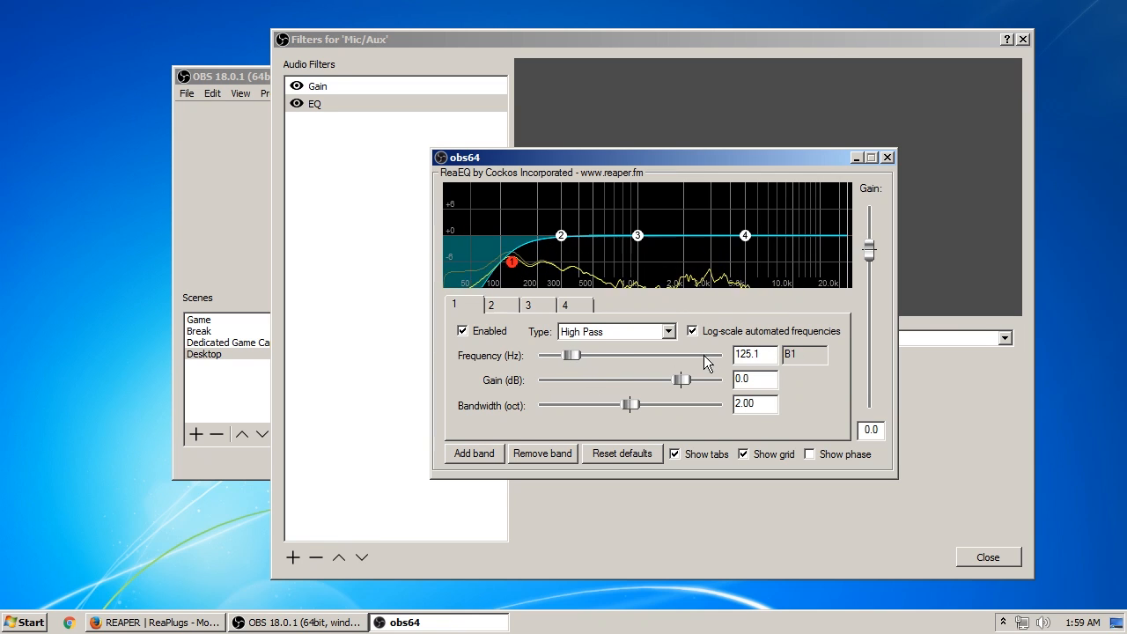
drag(763, 354, 714, 354)
text(120)
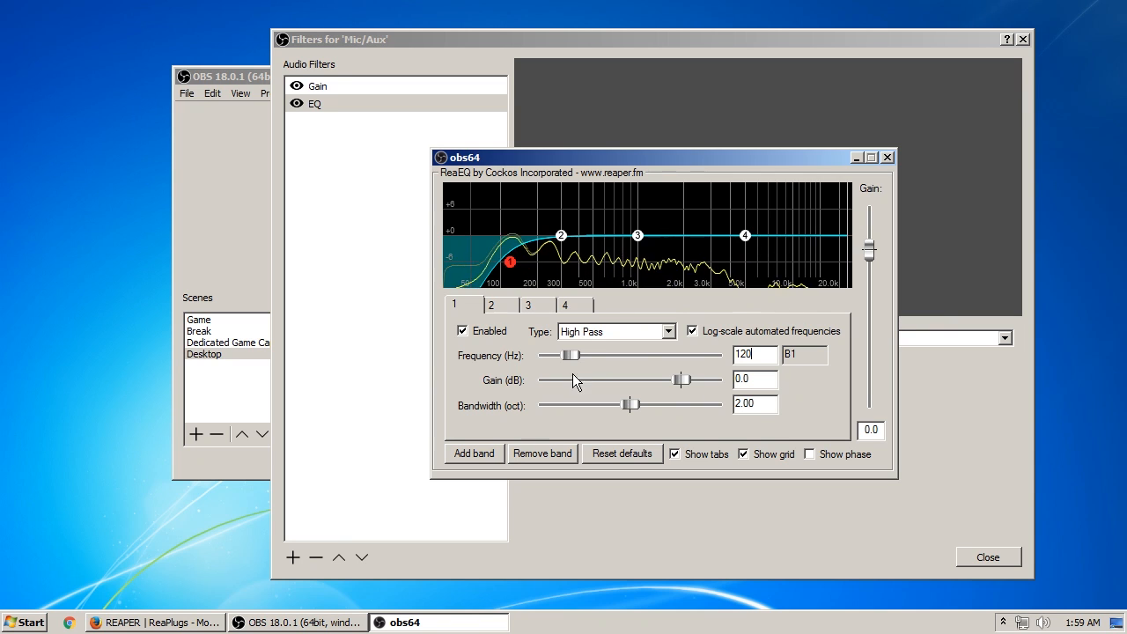
Look through the settings of ReaEQ bands 2, 3 and 4.
click(508, 312)
click(531, 307)
click(568, 307)
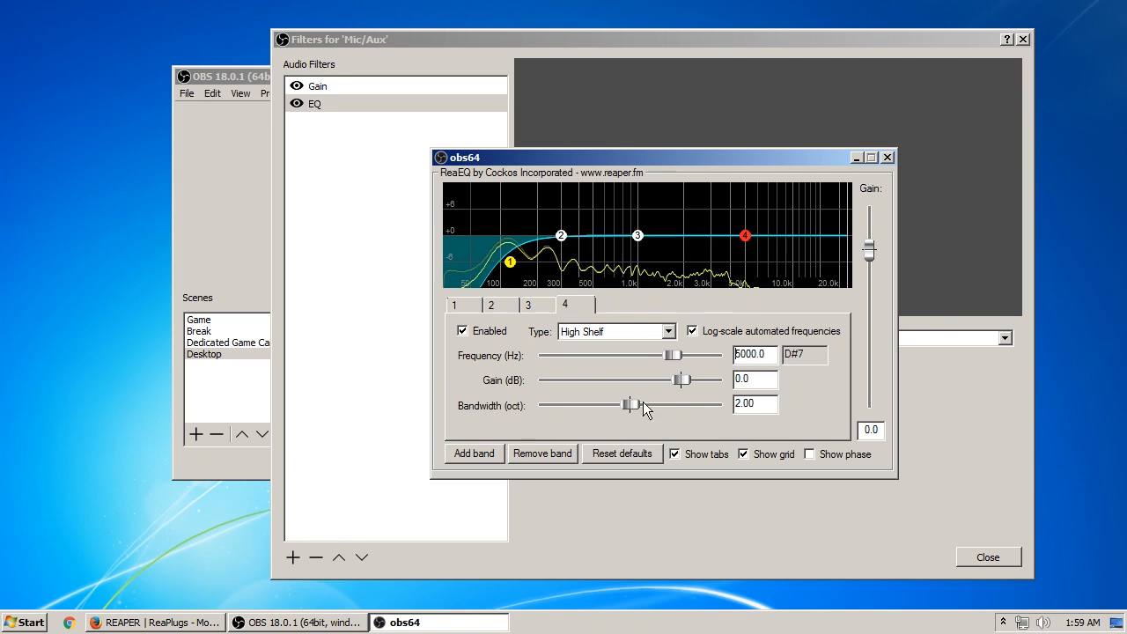
Set ReaEQ band 4's frequency to 10000 Hz and change its filter type to Band.
double_click(750, 354)
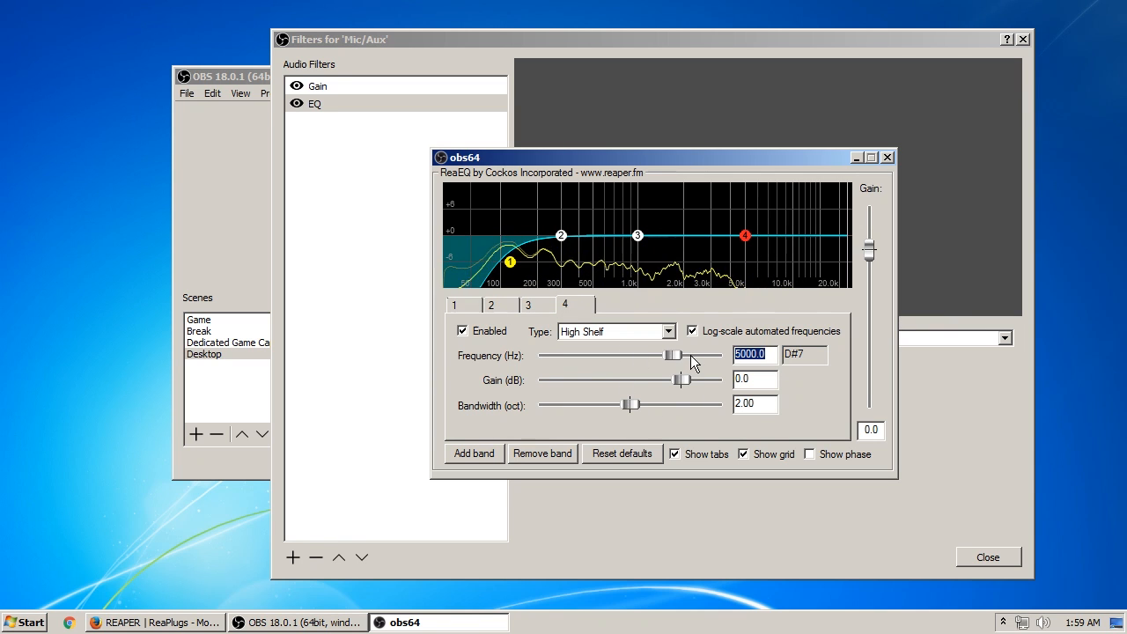
text(10000)
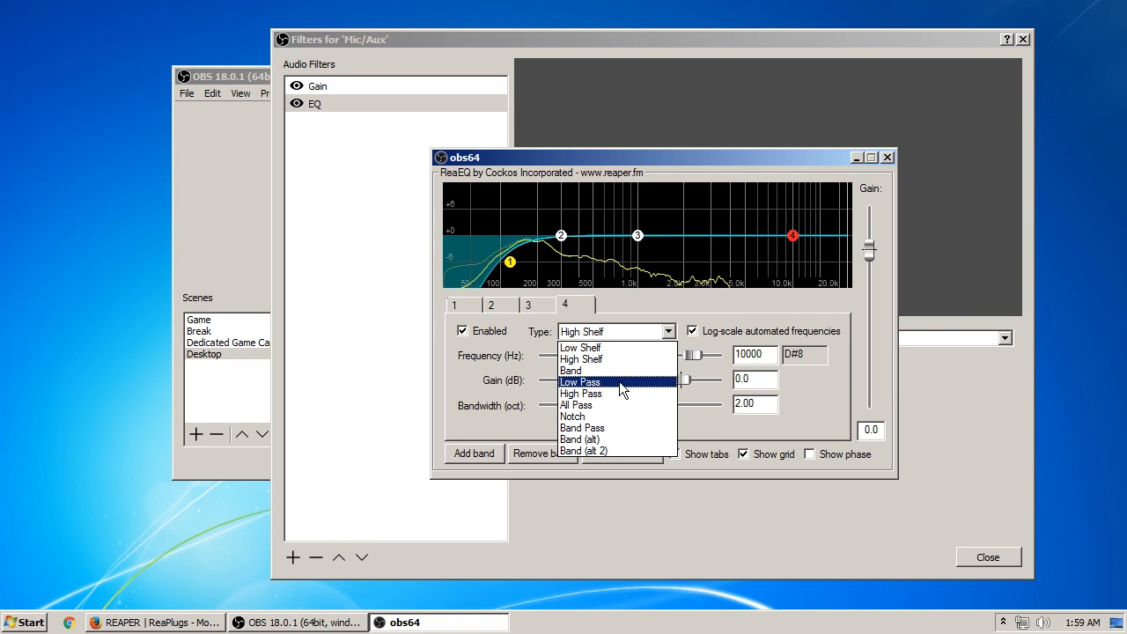
click(607, 416)
click(629, 335)
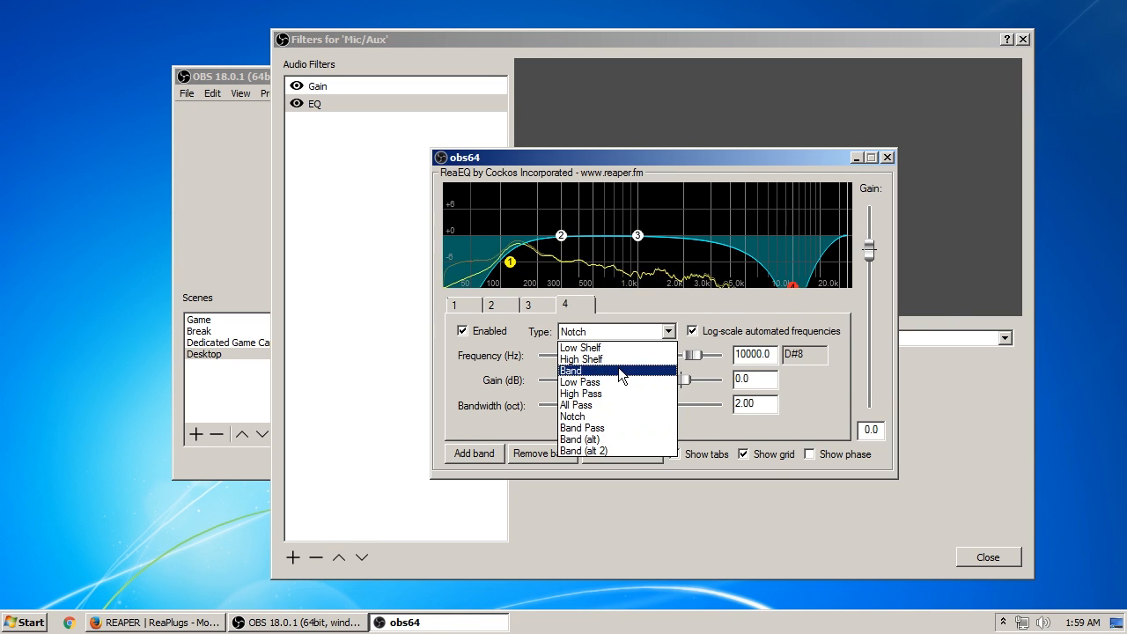
click(623, 374)
Set band 4's bandwidth to about 0.96 octaves and its gain to 2.0 dB, closing the plug-in interface when finished.
drag(683, 389, 583, 408)
drag(689, 387, 692, 380)
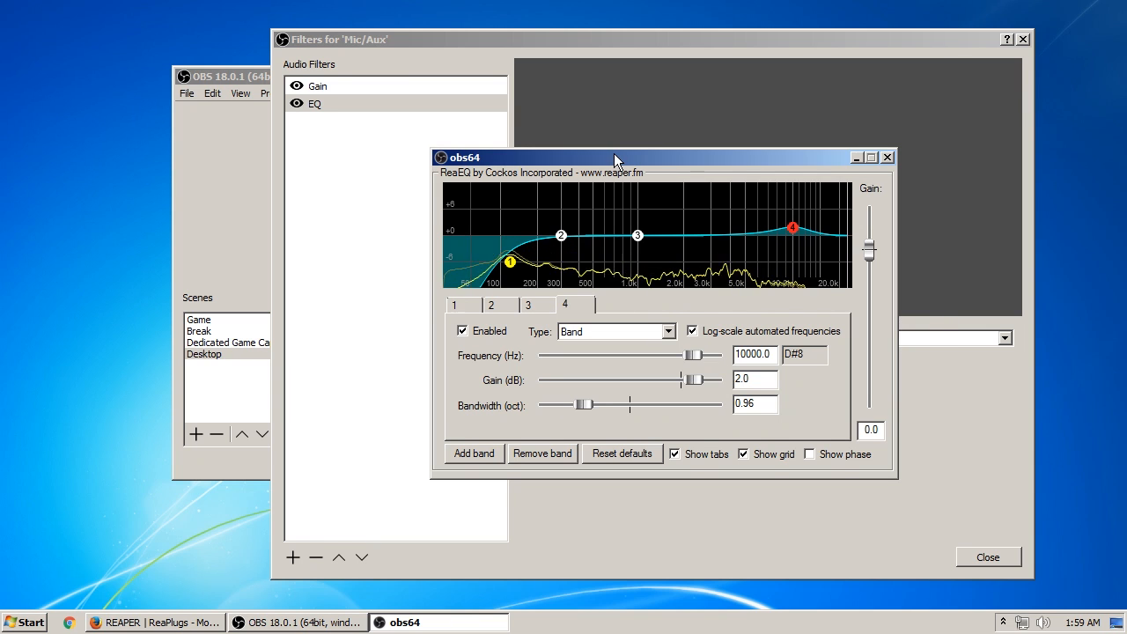
drag(614, 155, 640, 153)
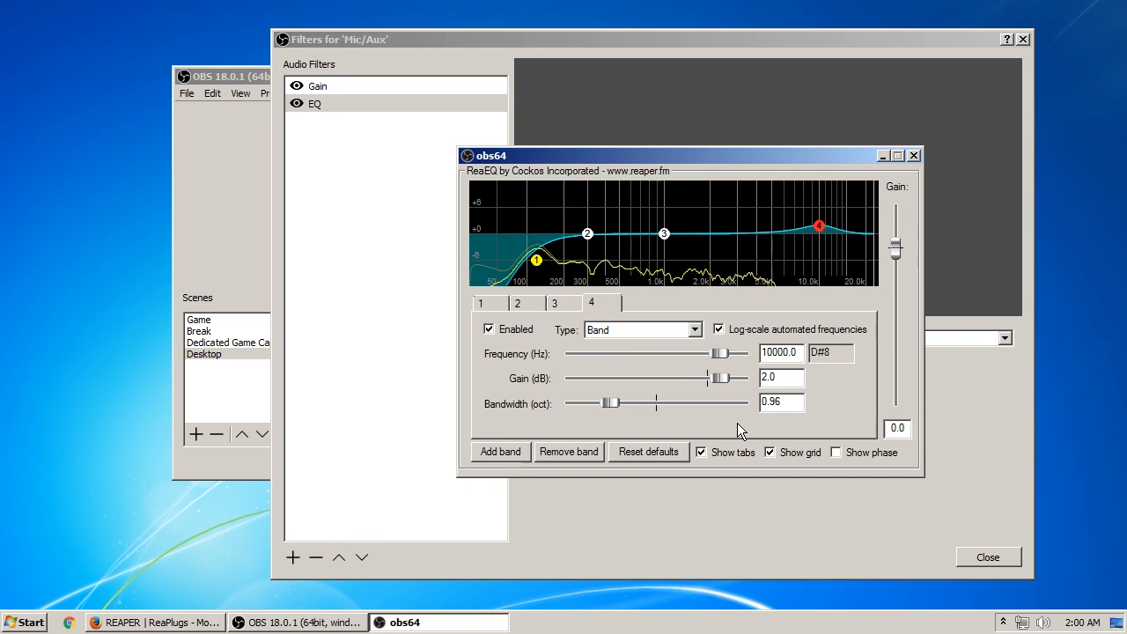
click(914, 155)
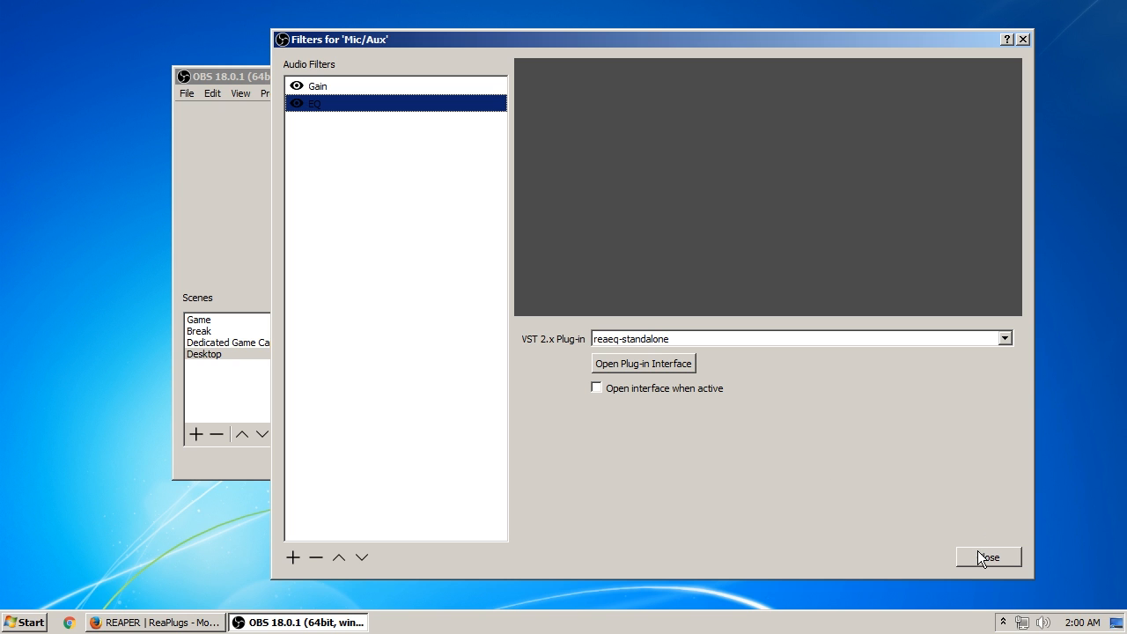